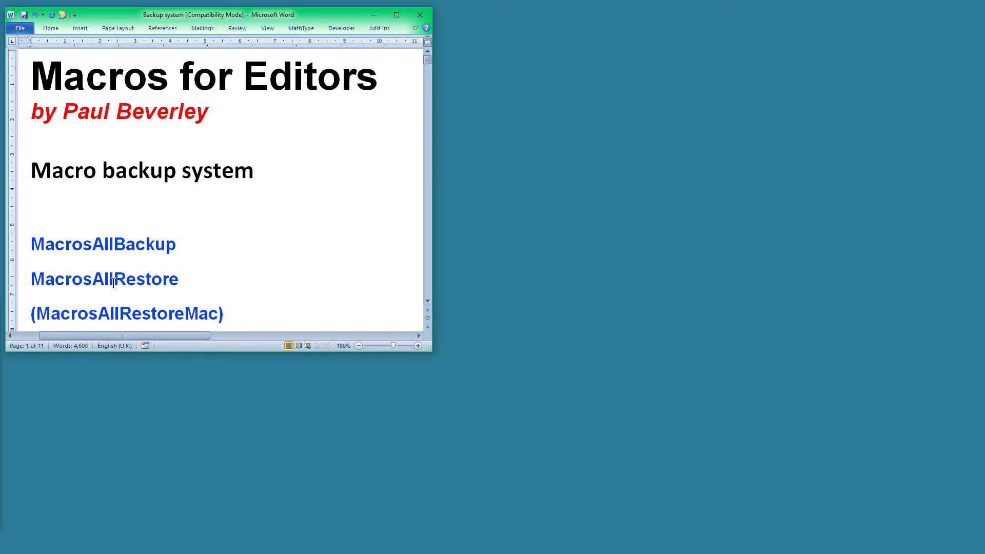
Step: Copy all NewMacros code from the VBA editor into a new document, Document15
key(alt+F11)
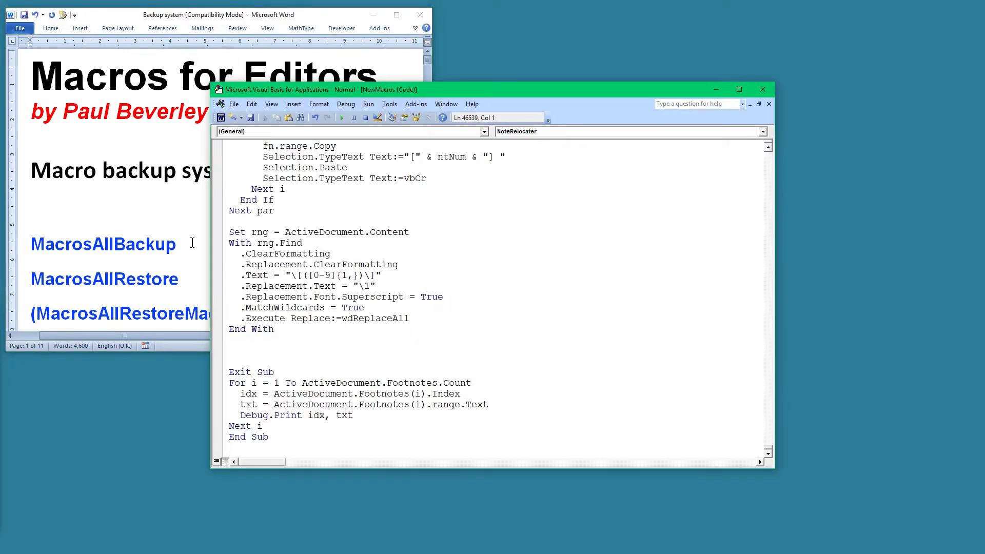
click(363, 307)
key(ctrl+a)
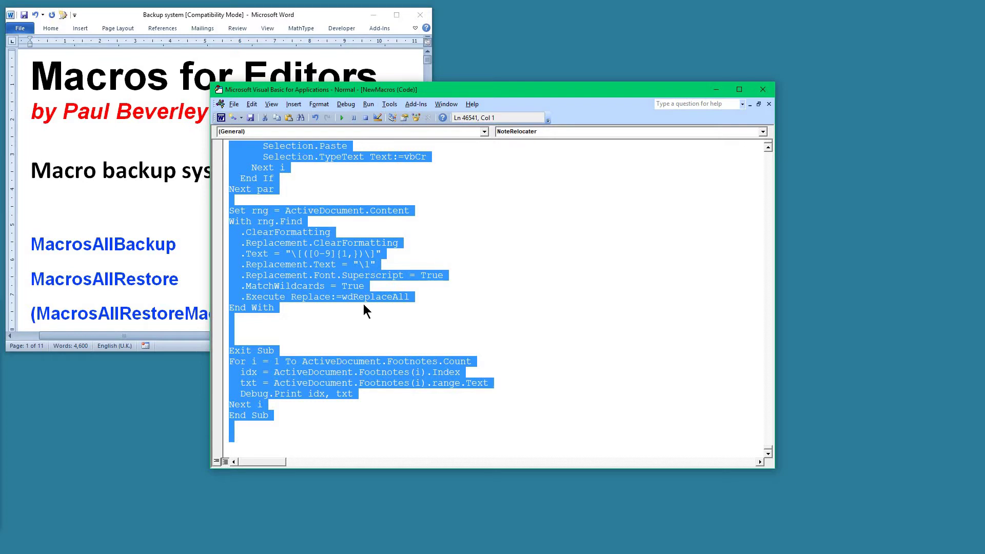
click(763, 90)
click(297, 155)
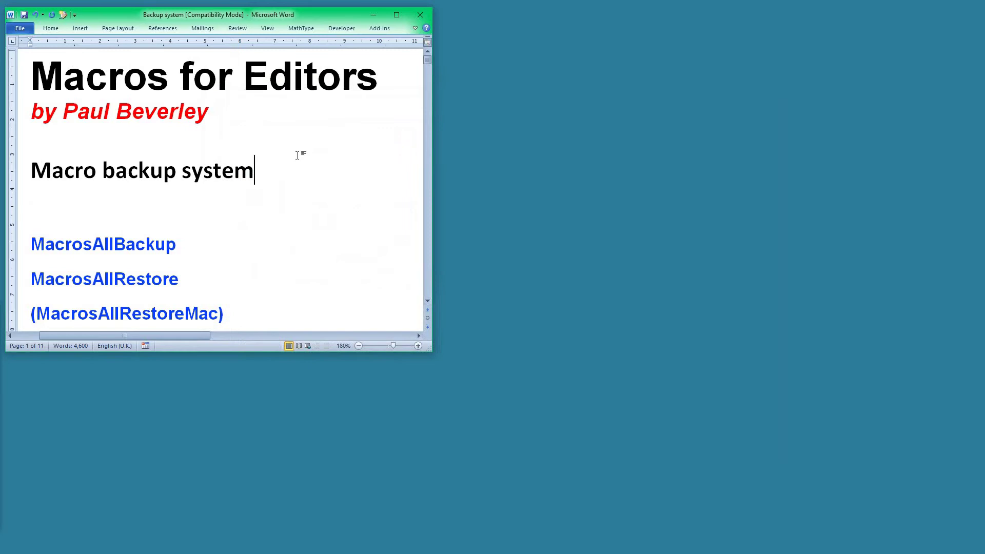
key(ctrl+n)
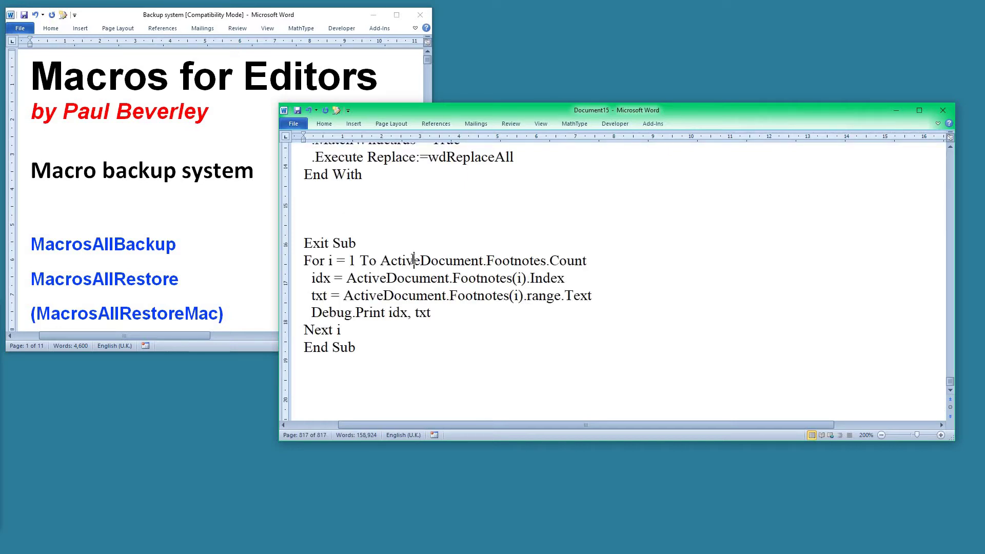
key(ctrl+Home)
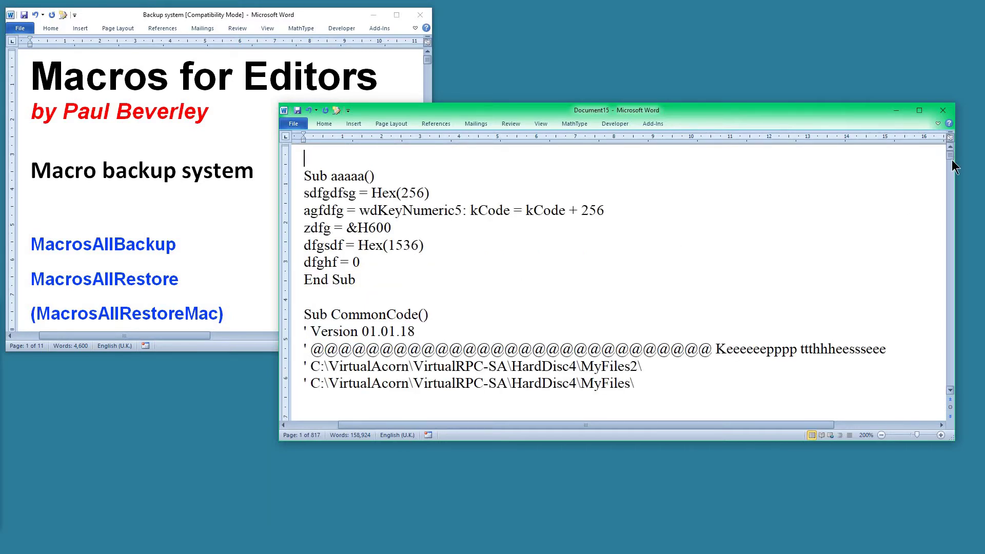
drag(950, 159, 940, 328)
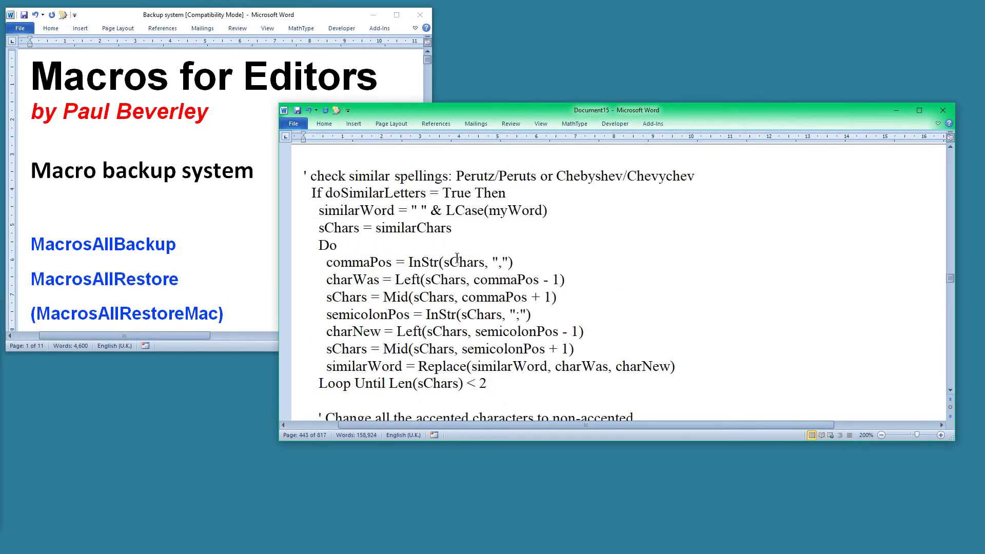
click(455, 232)
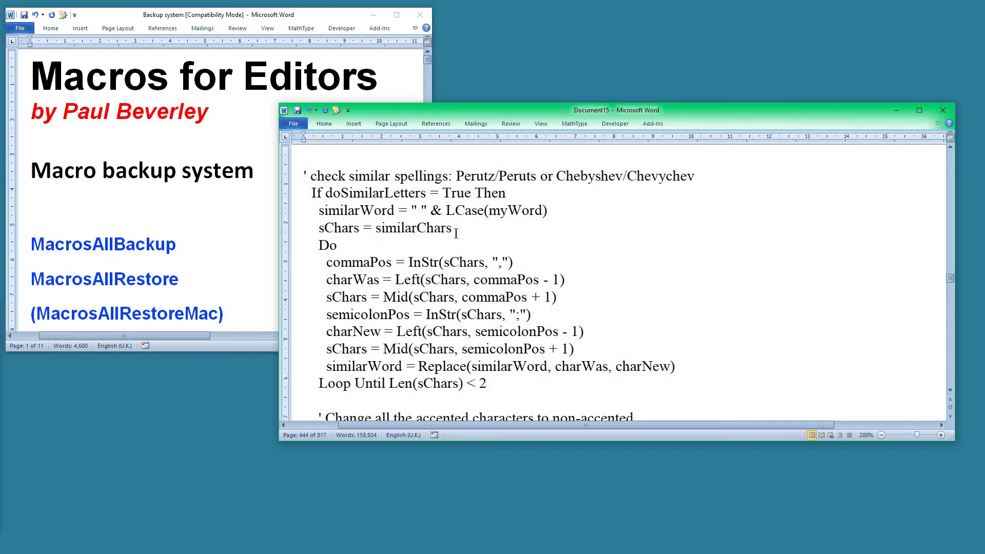
Step: Run MacrosAllBackup to add the 'Macro backup 2018 2 3' header with 656 macros and 231 keybindings
key(alt+F8)
text(macr)
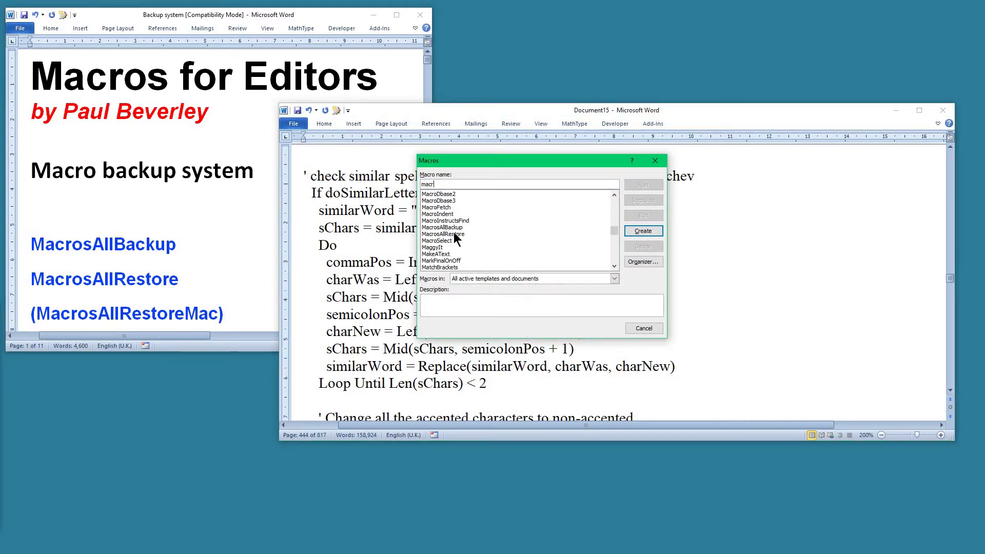
click(458, 227)
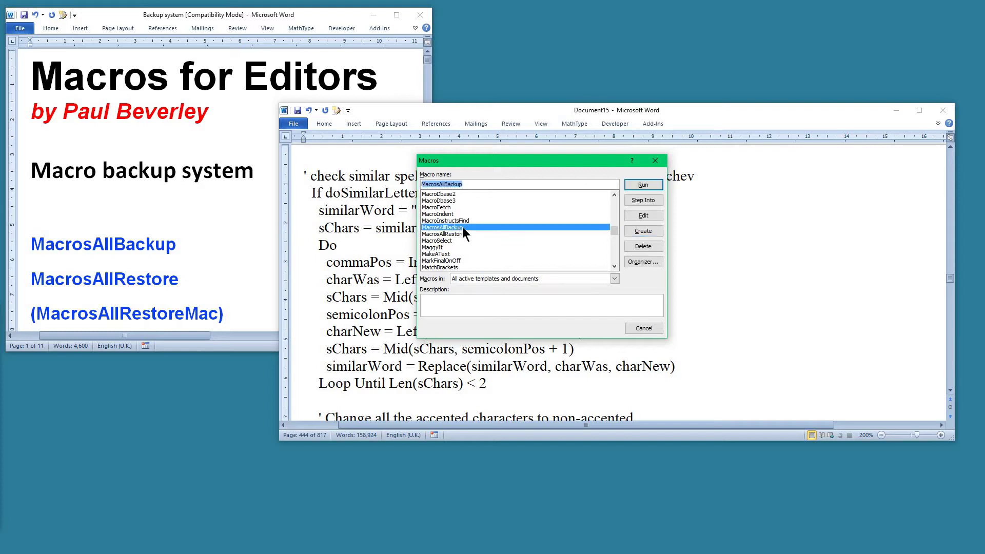
click(644, 185)
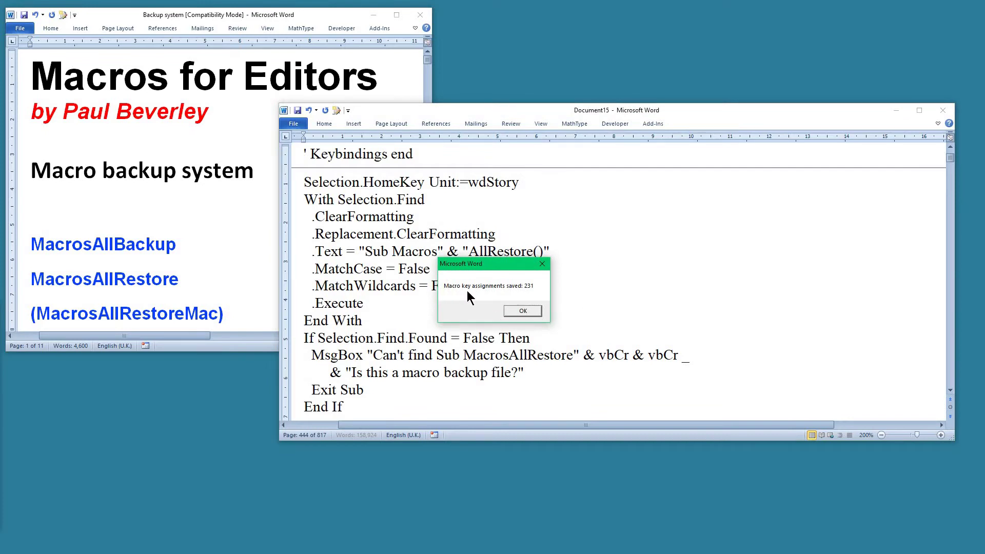
click(521, 312)
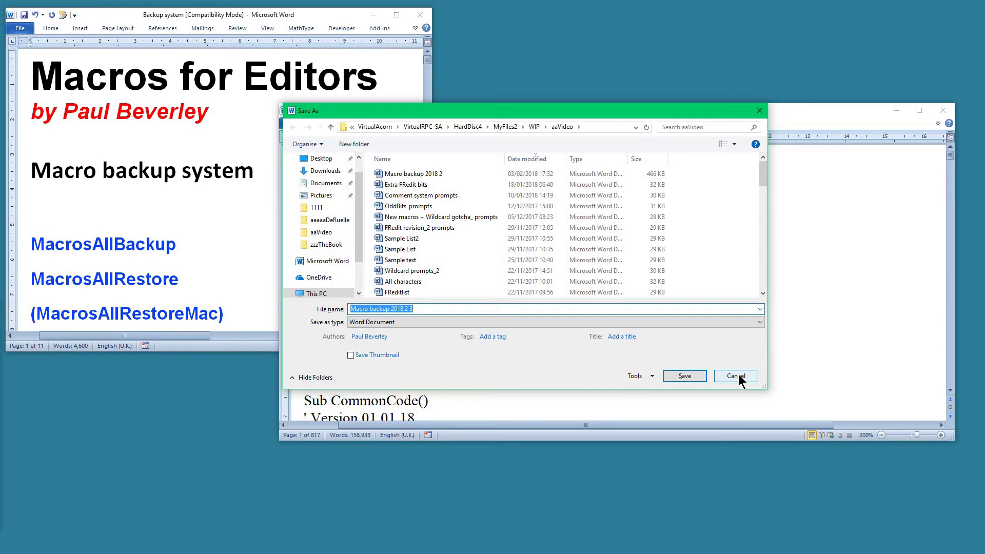
Step: Accept the proposed name 'Macro backup 2018 2 3' and save it to aaVideo
click(691, 376)
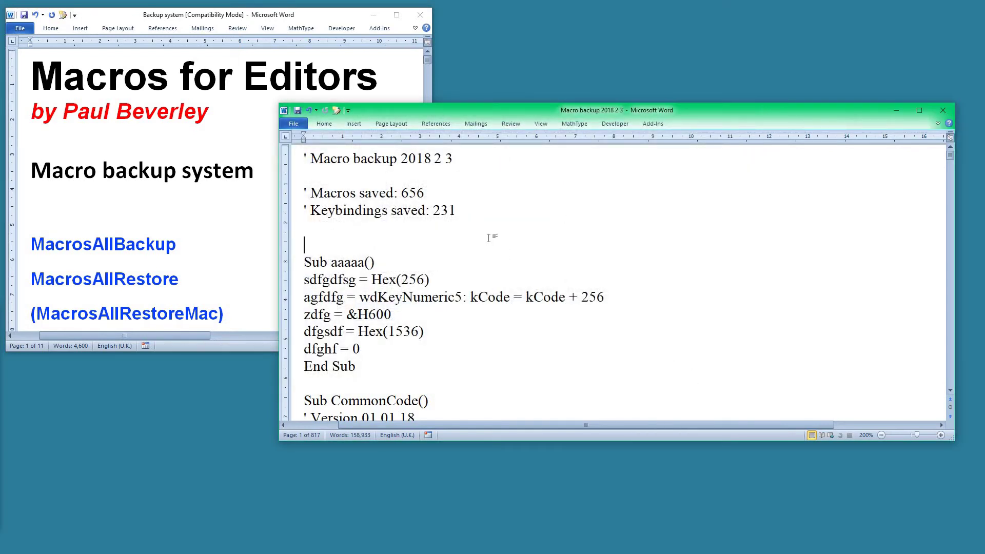
Step: Find the Sub MacrosAllRestore() line and highlight it bright green
scroll(425, 231, down, 9)
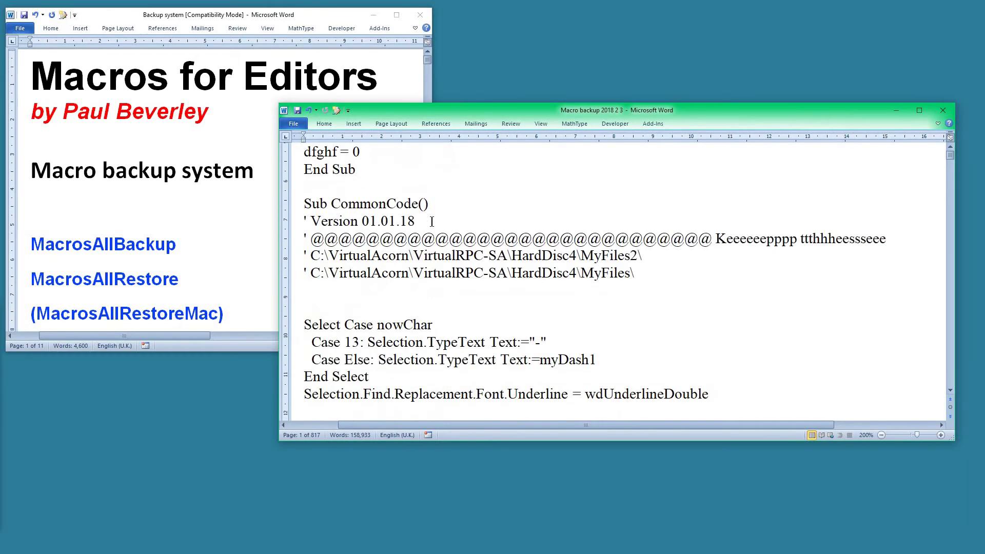
scroll(431, 219, down, 10)
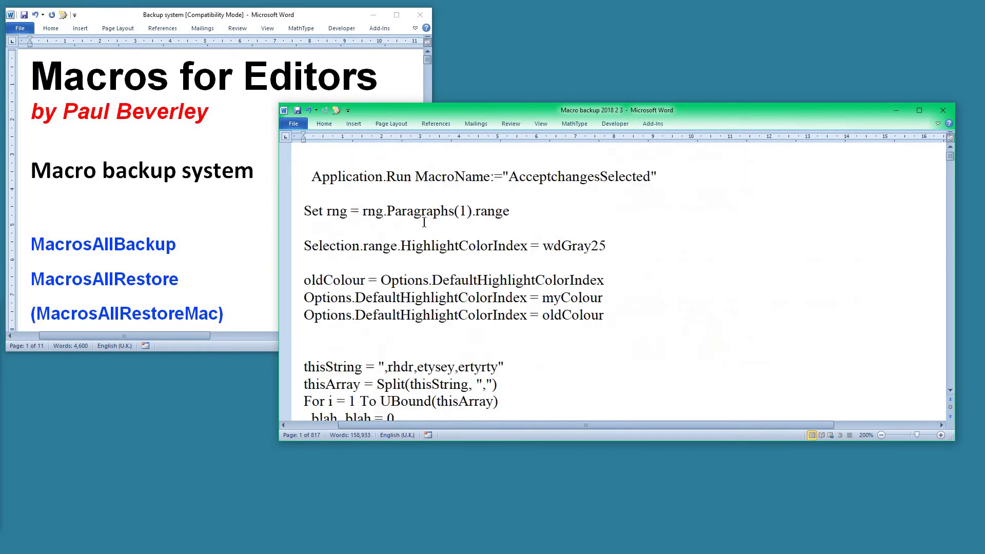
scroll(423, 222, down, 6)
scroll(424, 220, down, 5)
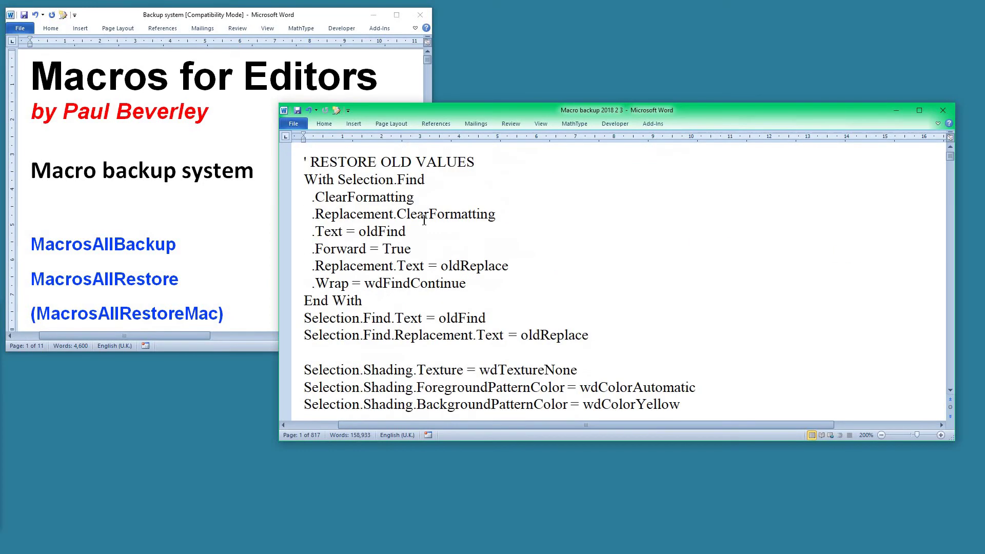
scroll(424, 220, down, 20)
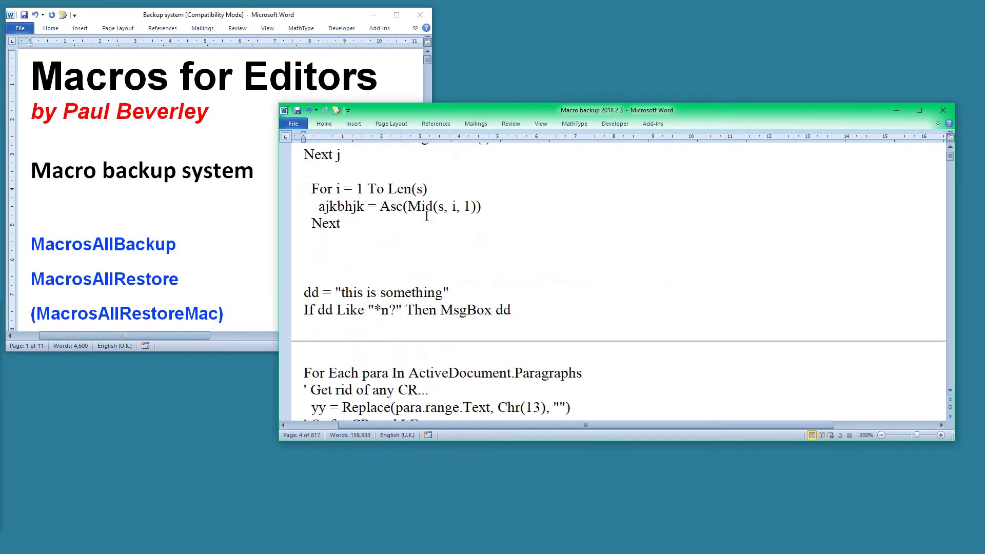
scroll(427, 215, down, 20)
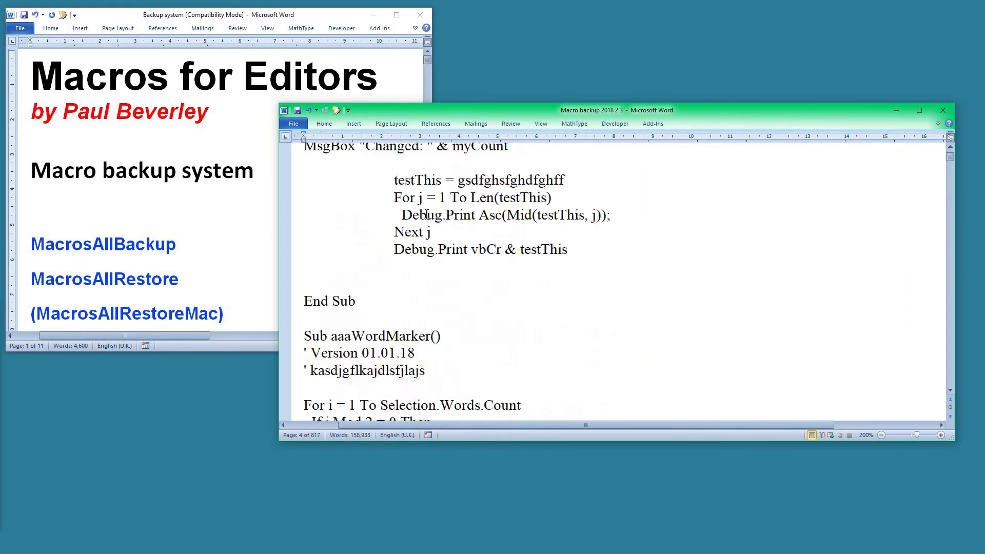
scroll(427, 216, up, 1)
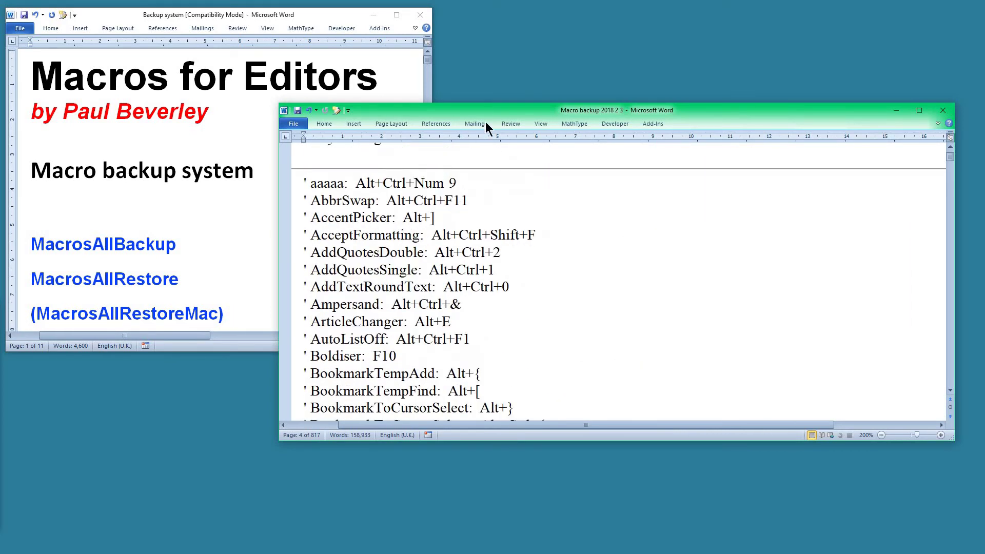
double_click(527, 109)
scroll(142, 261, up, 5)
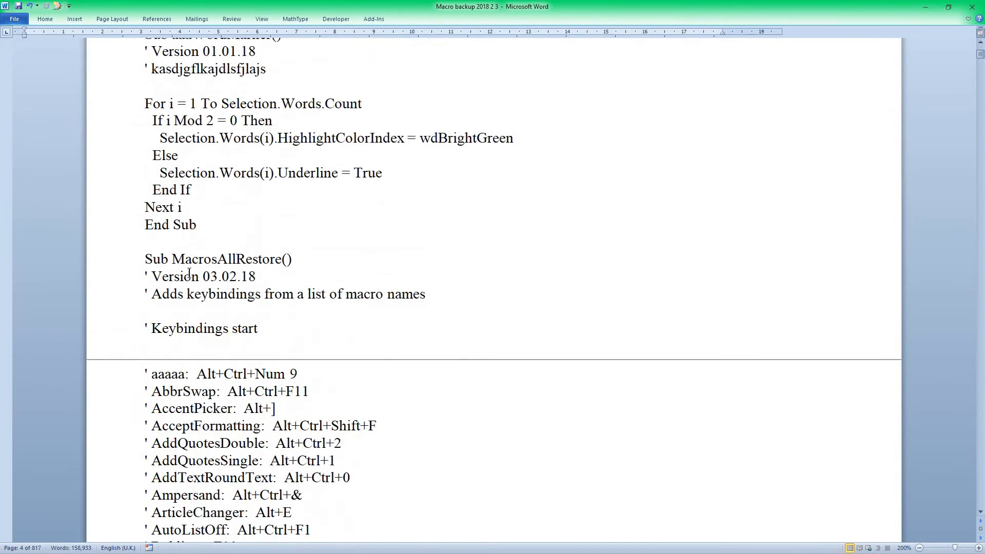
click(109, 256)
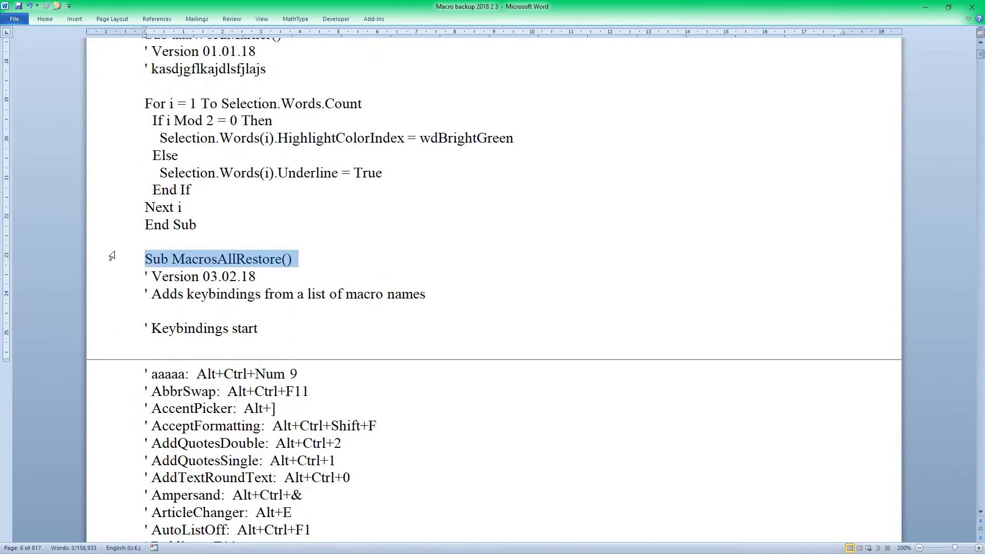
key(ctrl+alt+h)
Step: Review the keybinding list, restore the window size, and return to the VBA editor
scroll(306, 339, down, 2)
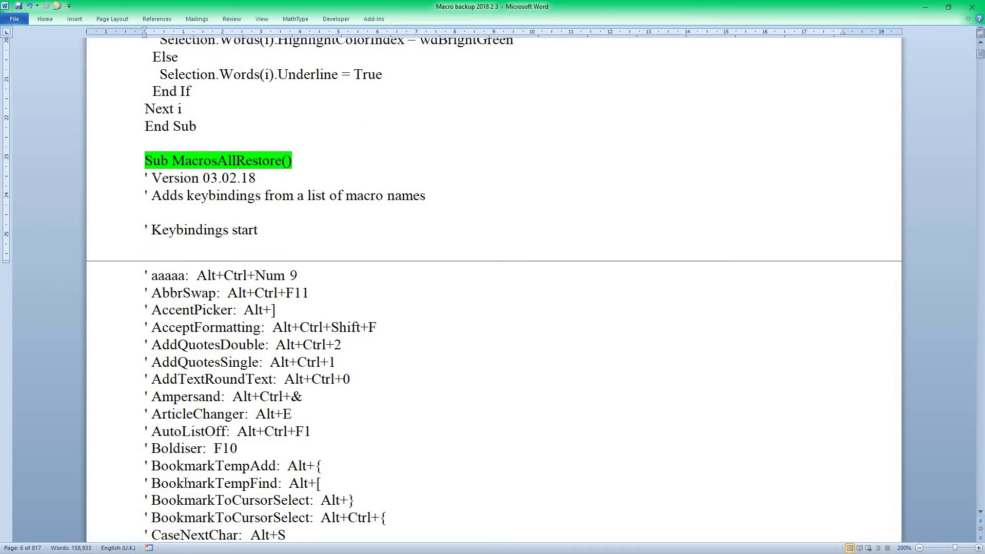
scroll(247, 374, down, 2)
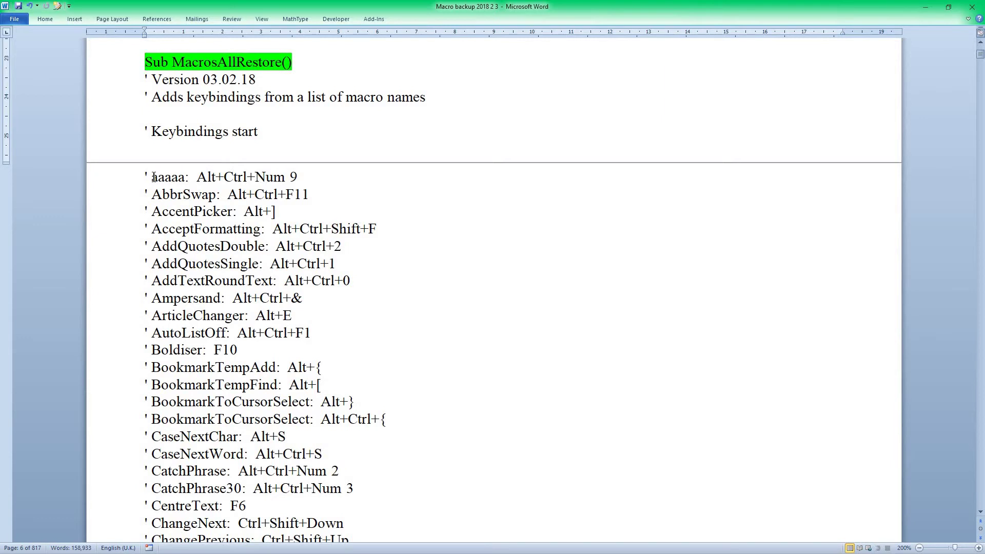
scroll(205, 318, down, 3)
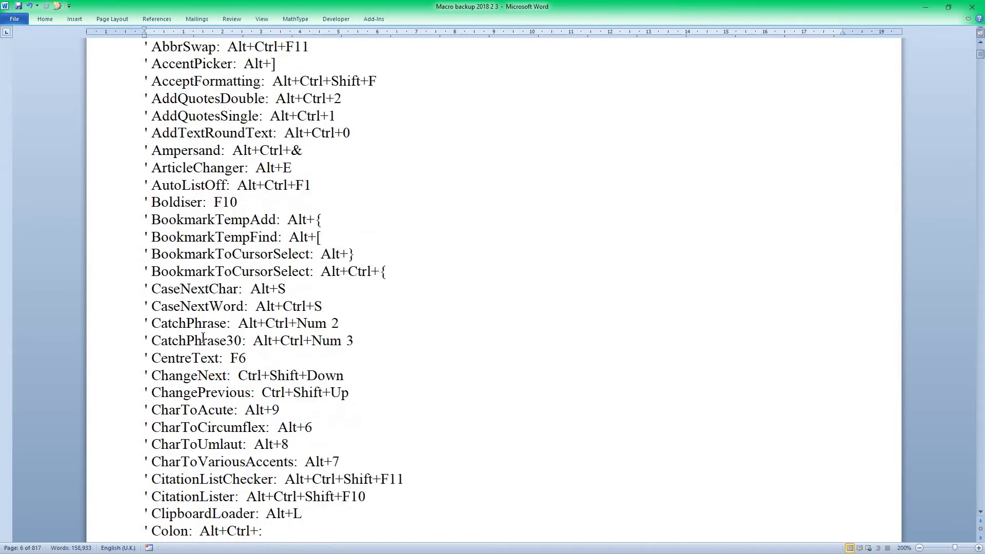
scroll(228, 436, down, 15)
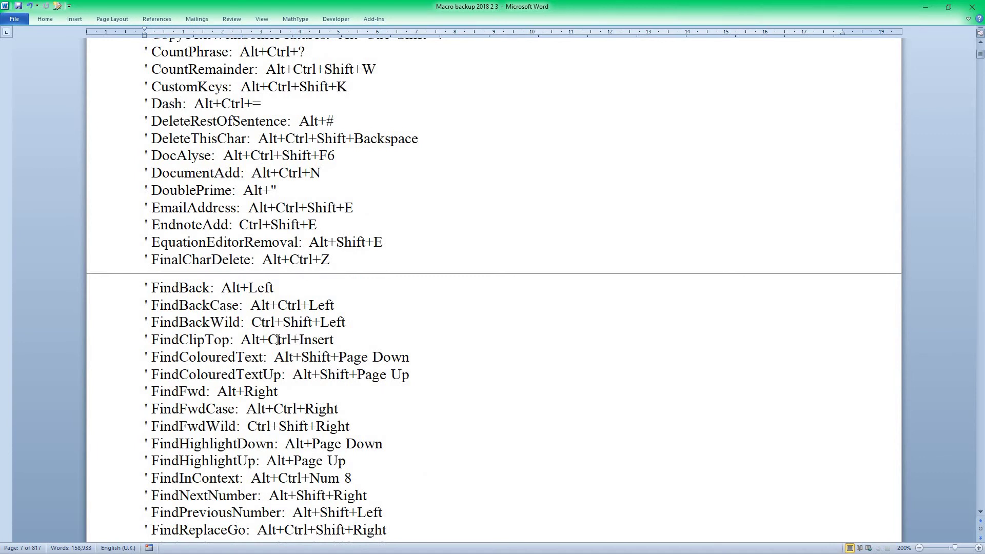
scroll(236, 339, down, 5)
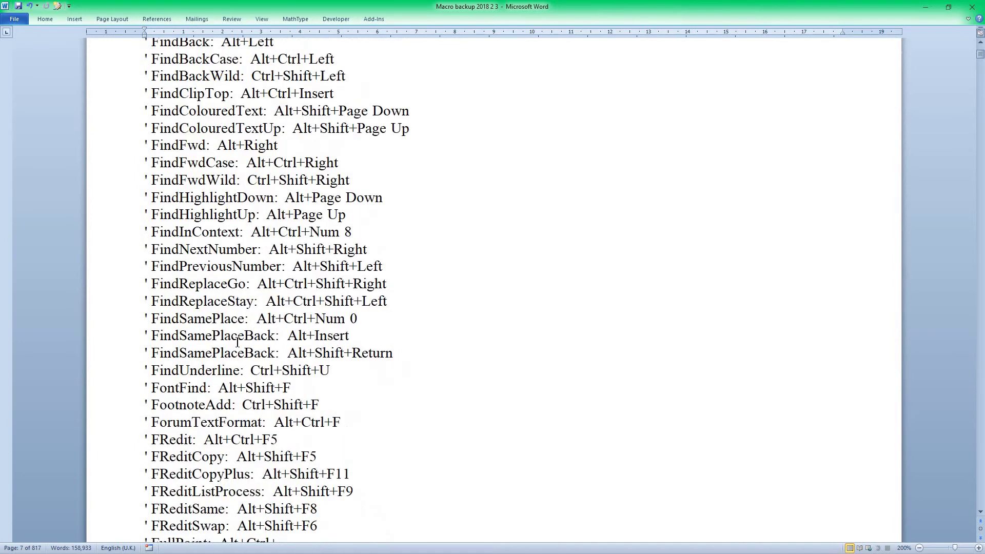
scroll(237, 341, up, 6)
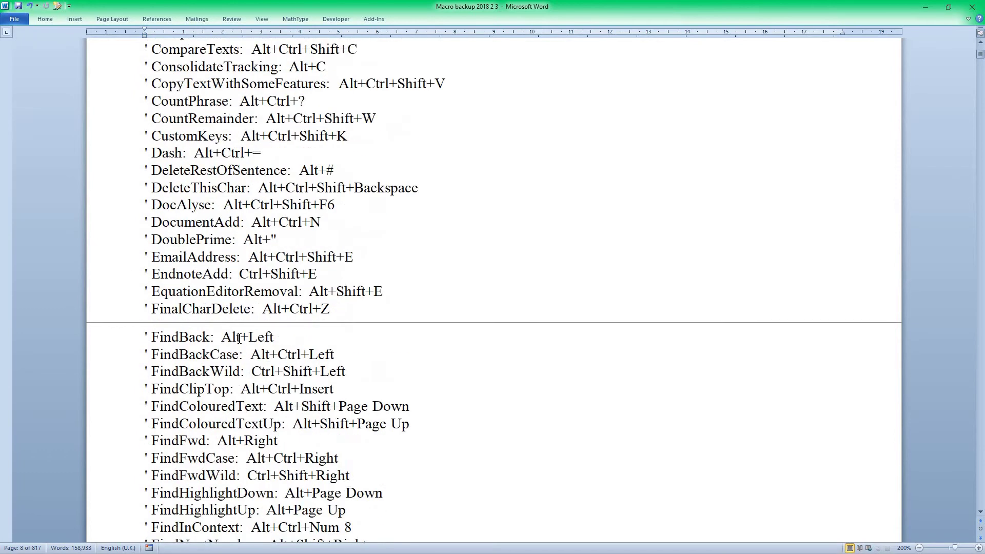
double_click(553, 9)
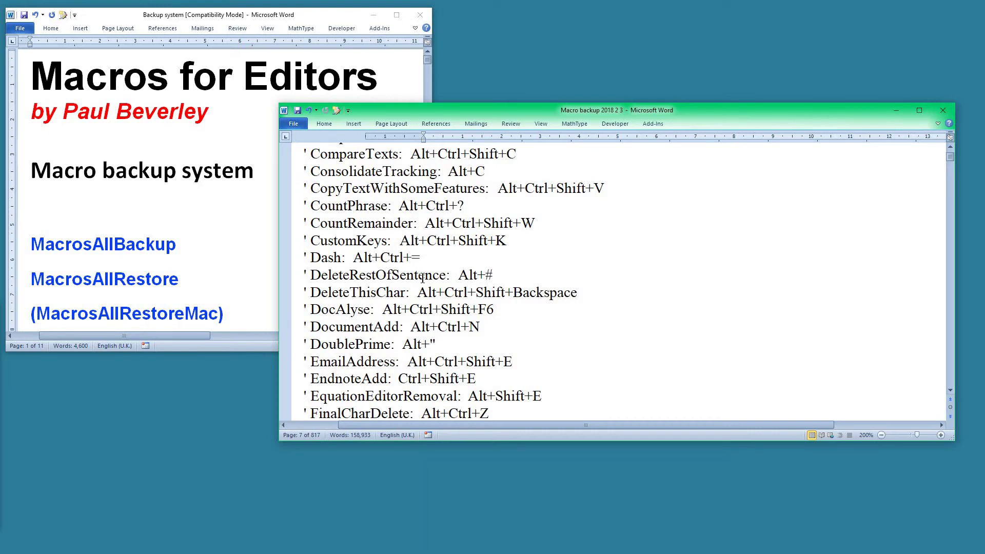
key(alt+F11)
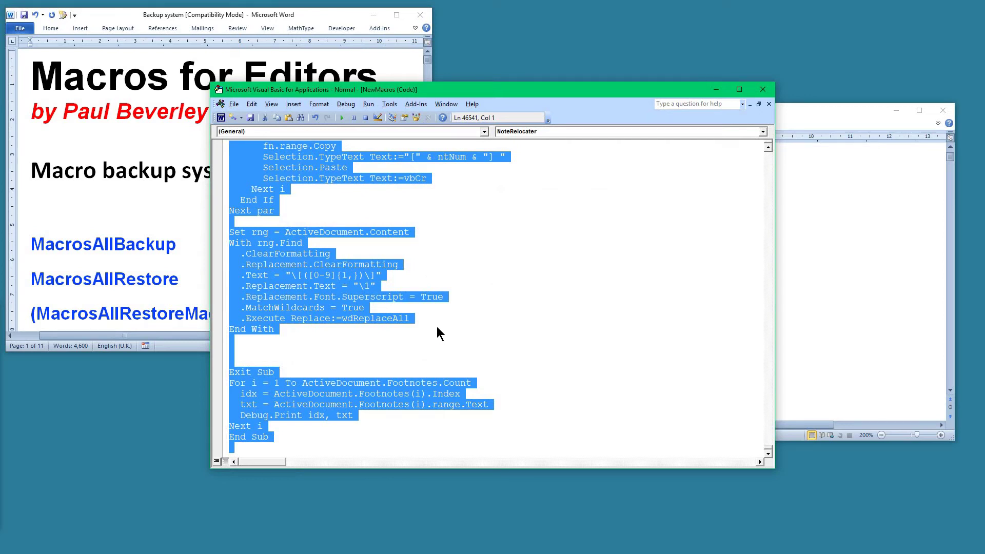
Step: Delete all NewMacros code so the Procedure list shows only (Declarations)
click(763, 132)
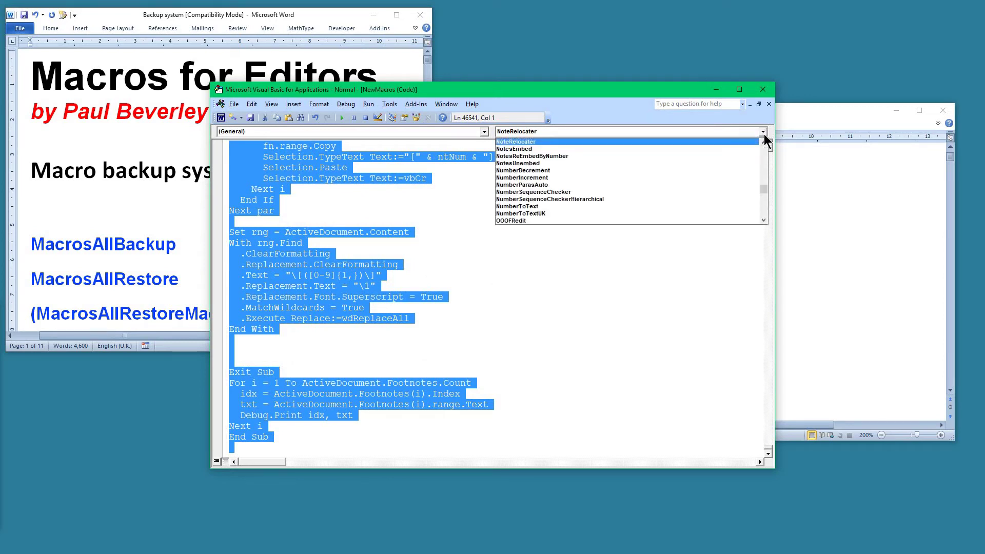
drag(763, 195, 763, 184)
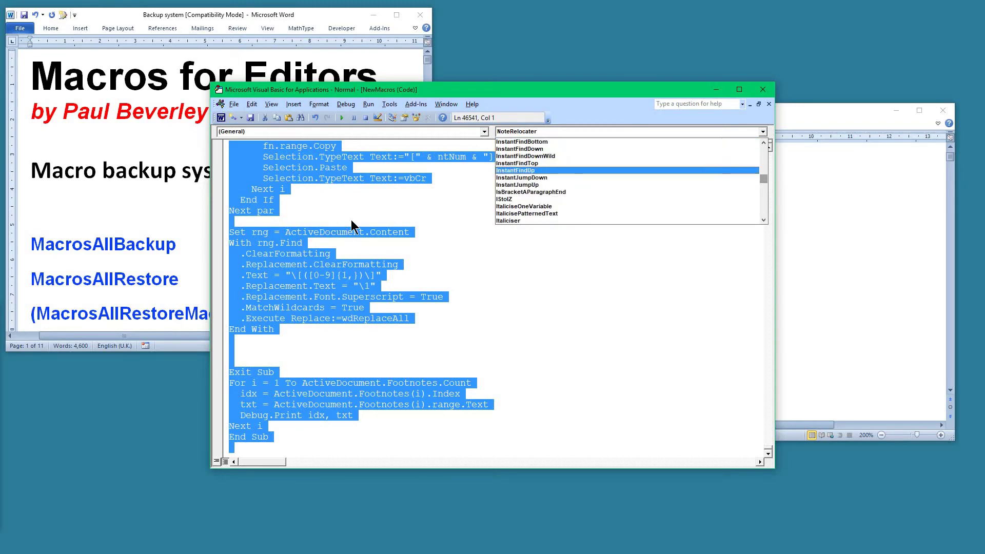
click(441, 93)
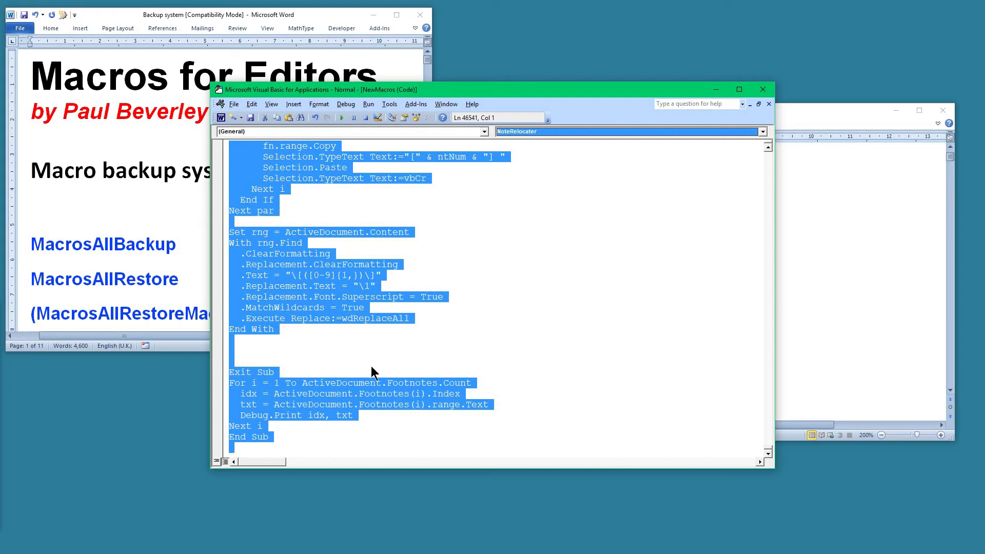
key(Escape)
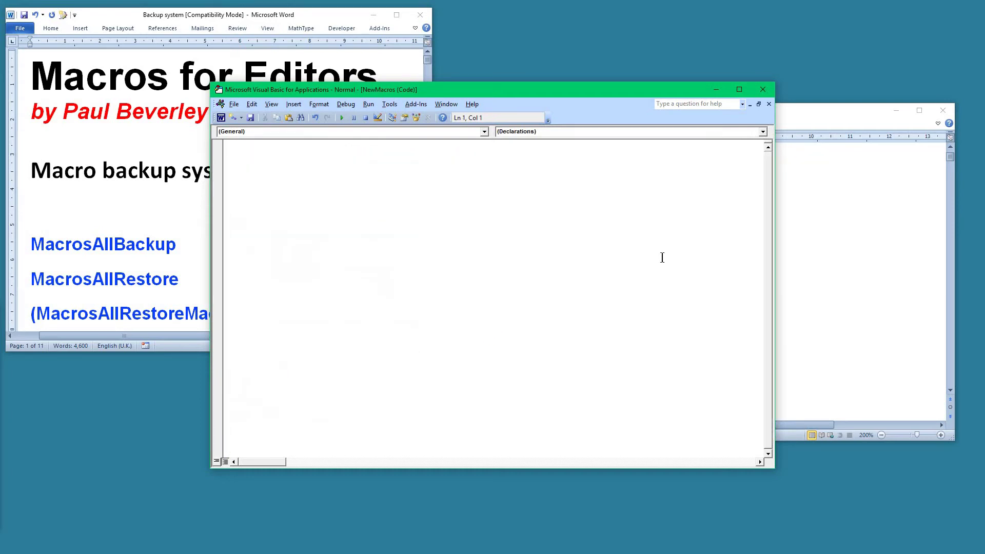
click(763, 132)
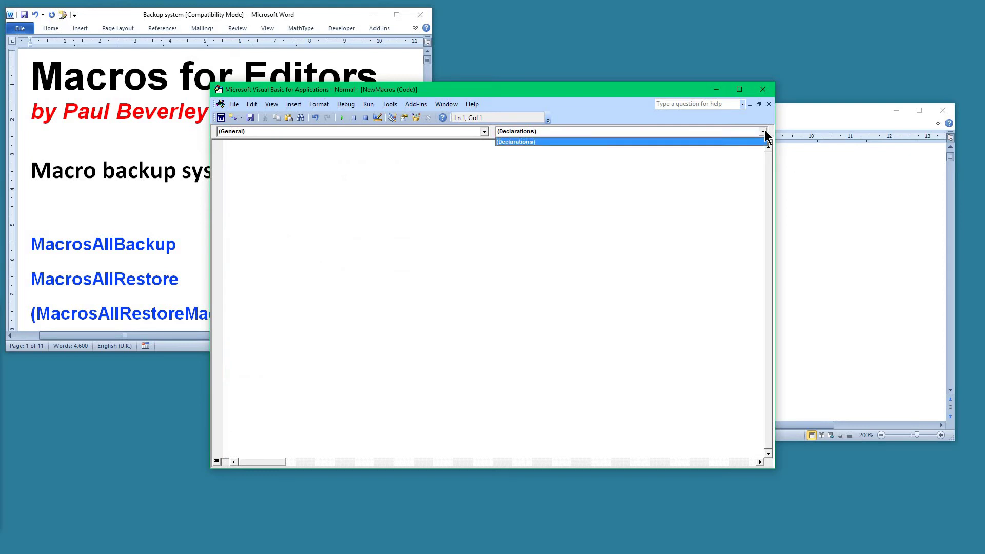
Step: Paste the full Macro backup 2018 2 3 text into NewMacros, bringing back NoteRelocater and others
click(341, 241)
click(821, 243)
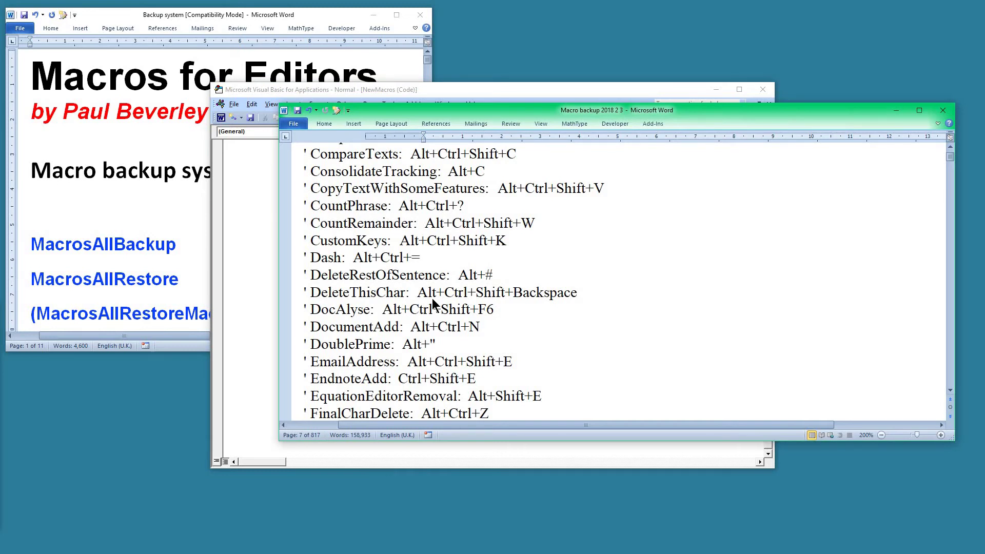
key(ctrl+a)
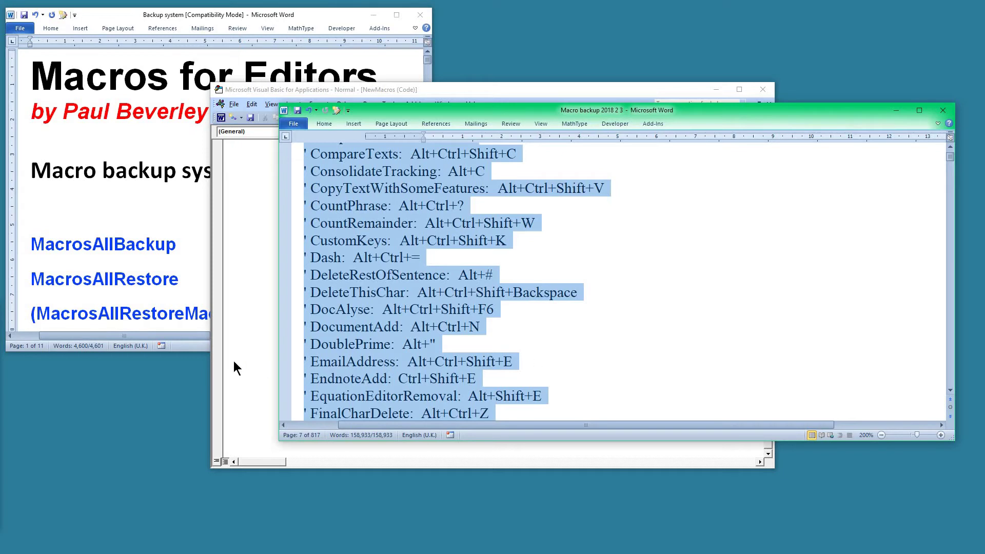
click(272, 326)
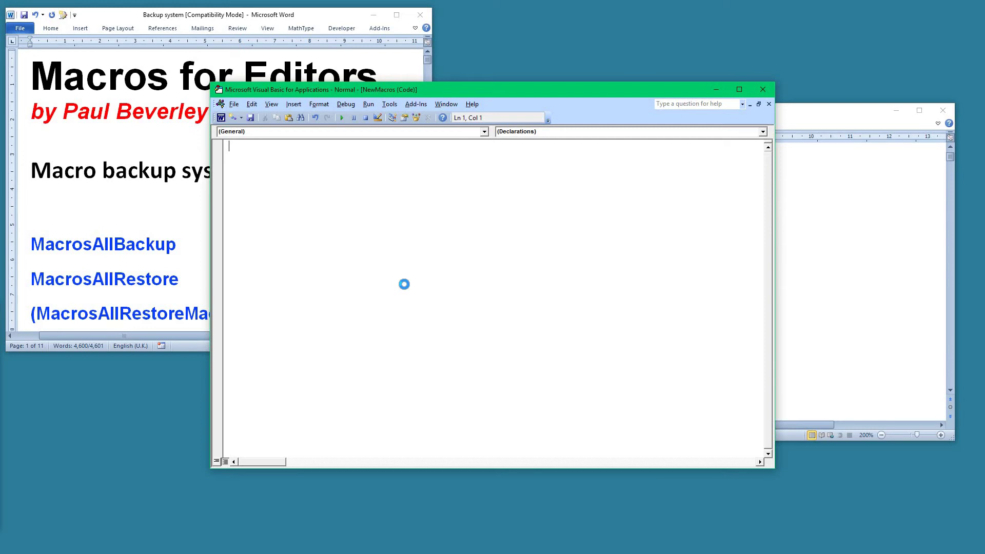
click(763, 131)
mouse_move(764, 188)
mouse_down()
mouse_move(771, 154)
mouse_move(767, 192)
mouse_move(767, 171)
mouse_up()
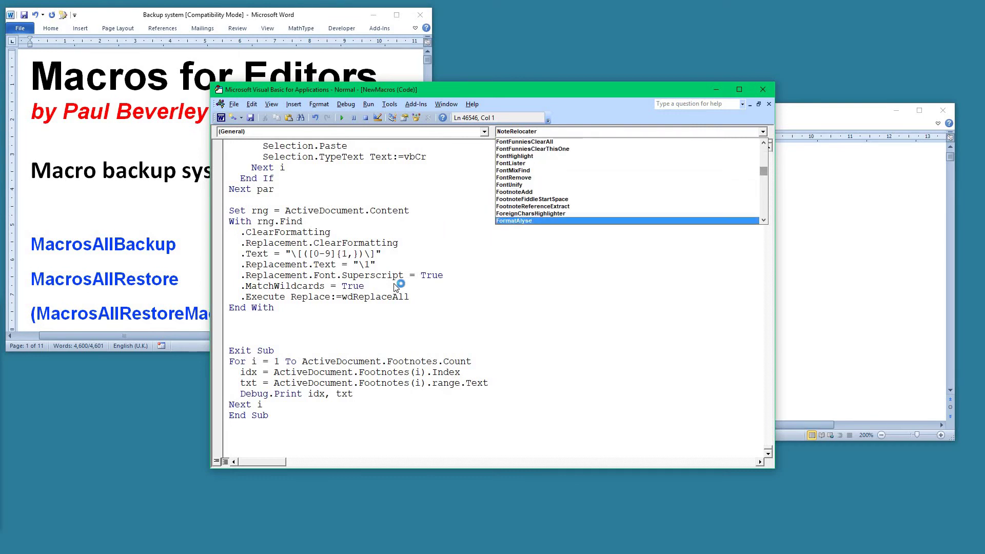
key(Escape)
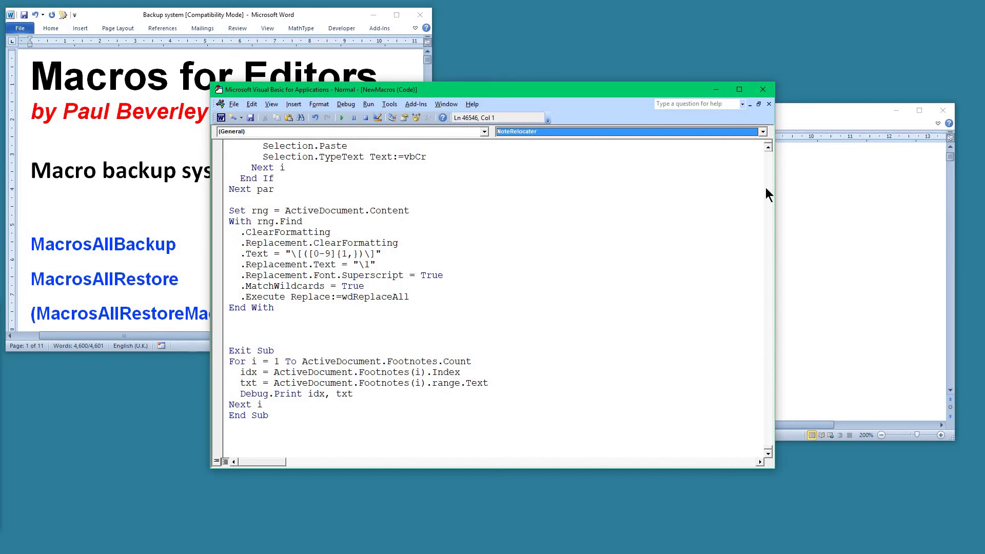
Step: Close the VBA editor and copy the macro name MacrosAllRestore from the backup text
click(763, 92)
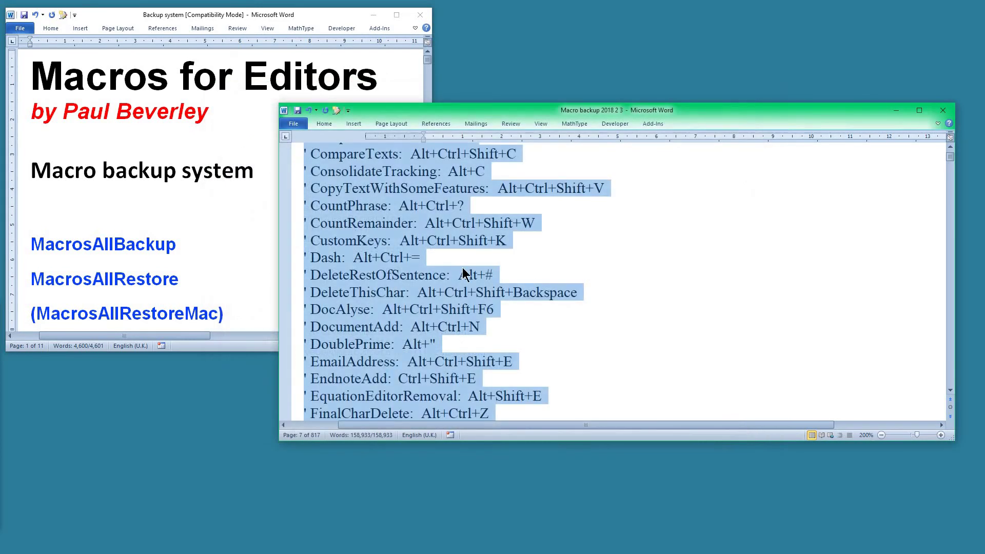
click(463, 267)
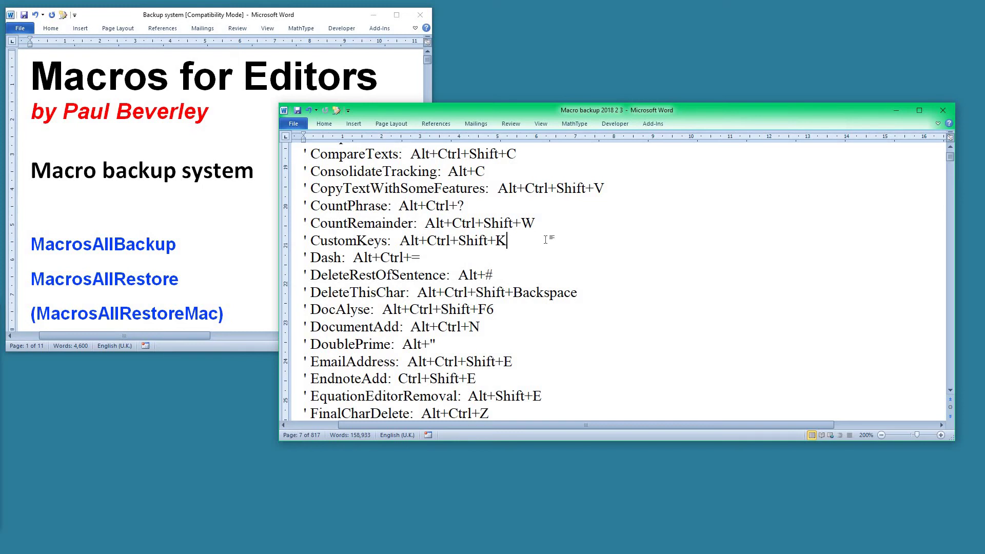
click(527, 243)
double_click(115, 280)
key(ctrl+c)
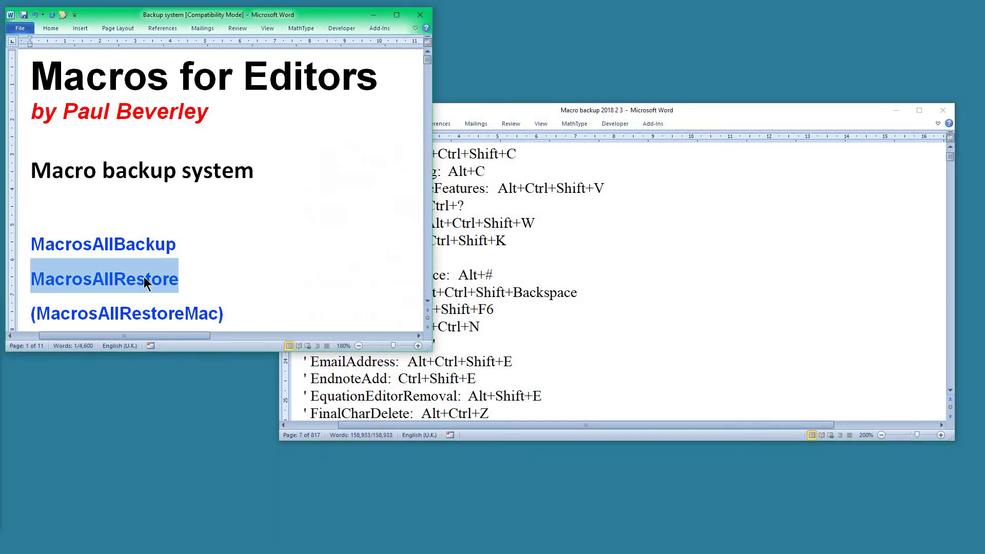
Step: Run MacrosAllRestore from the Macros list and confirm 231 key assignments restored
click(586, 239)
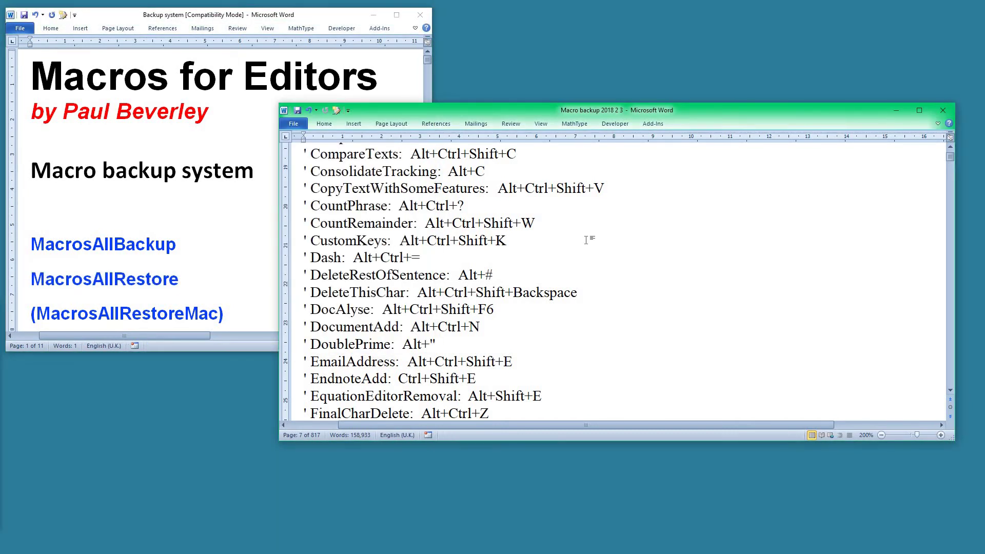
key(alt+F8)
key(ctrl+v)
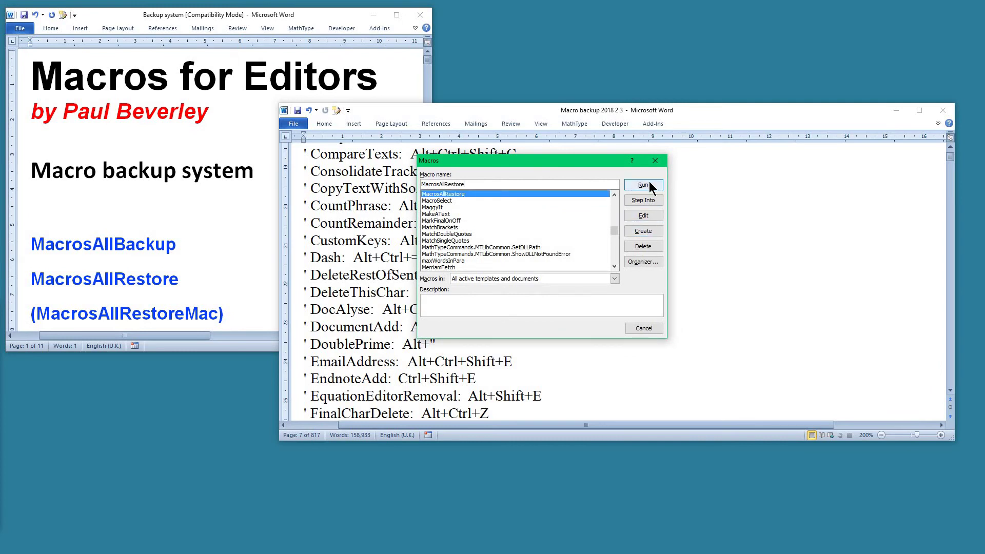
click(643, 184)
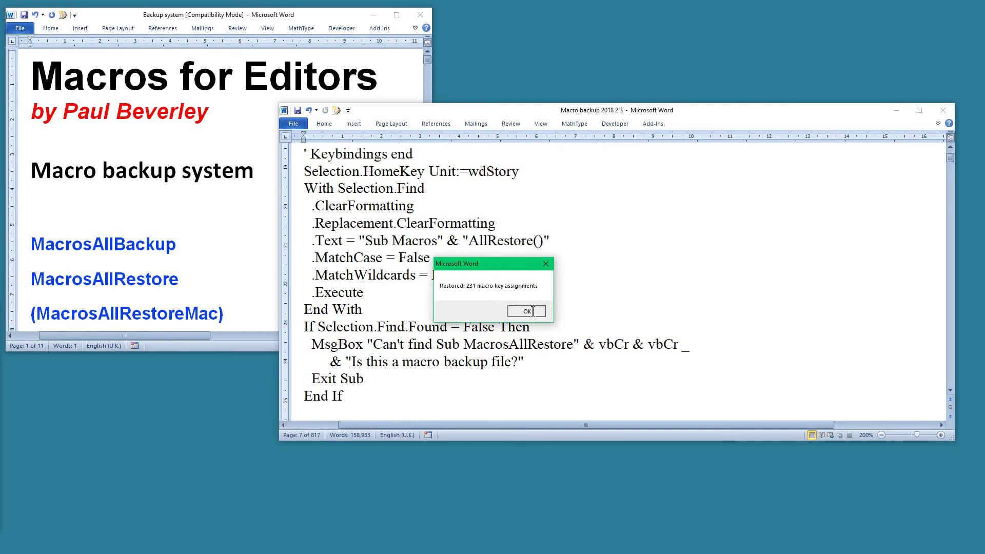
click(534, 311)
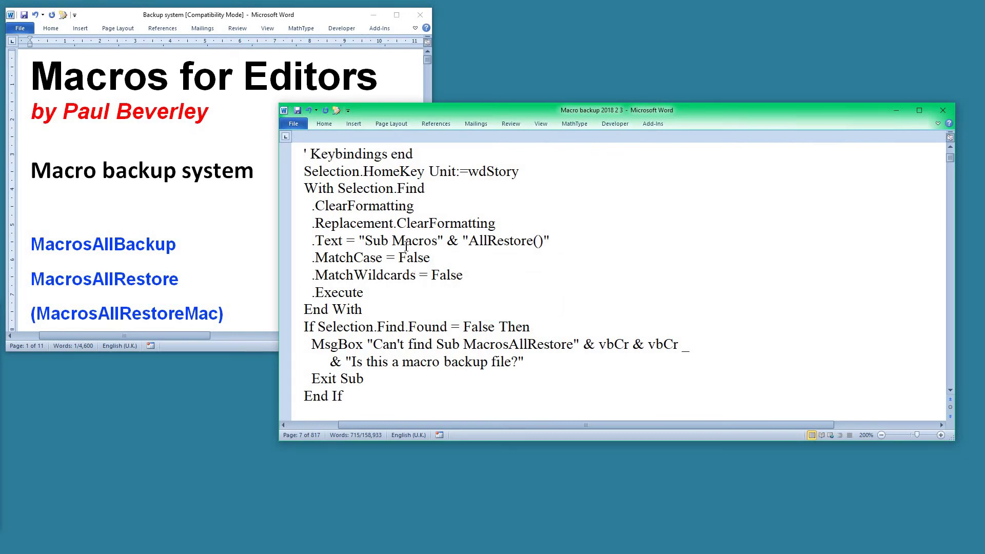
Step: Swap the words on the MsgBox line so it reads "Can't Sub find " MacrosAllRestore
click(417, 344)
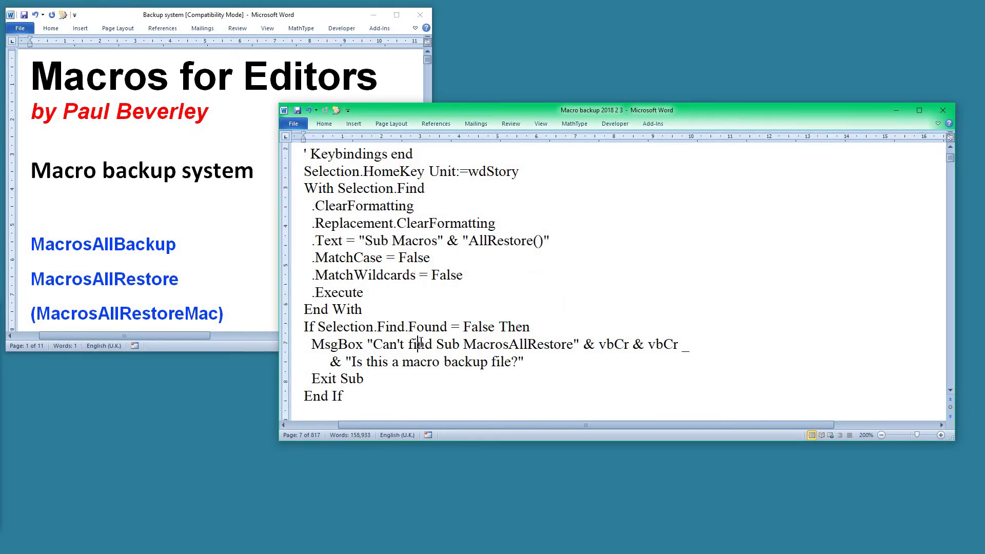
key(ctrl+alt+t)
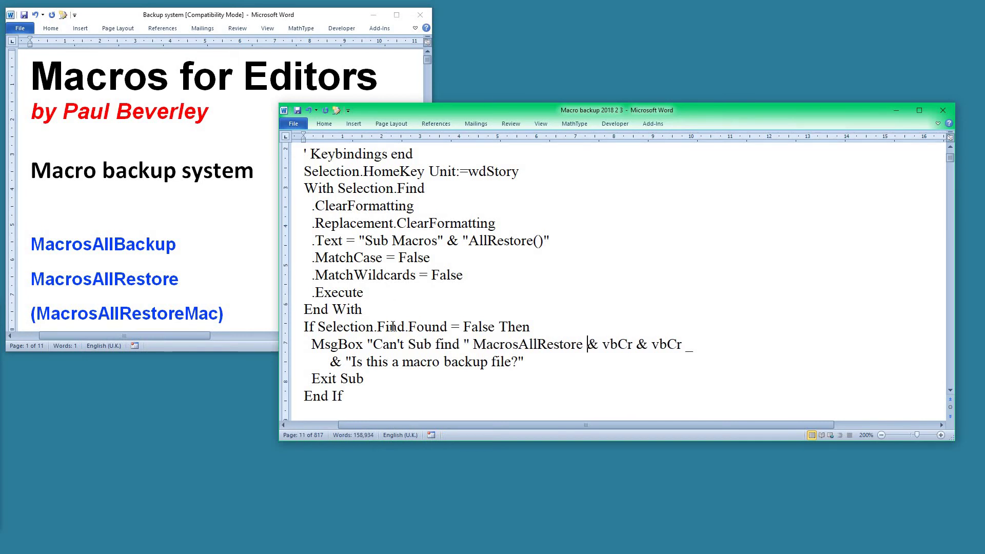
drag(397, 224, 464, 315)
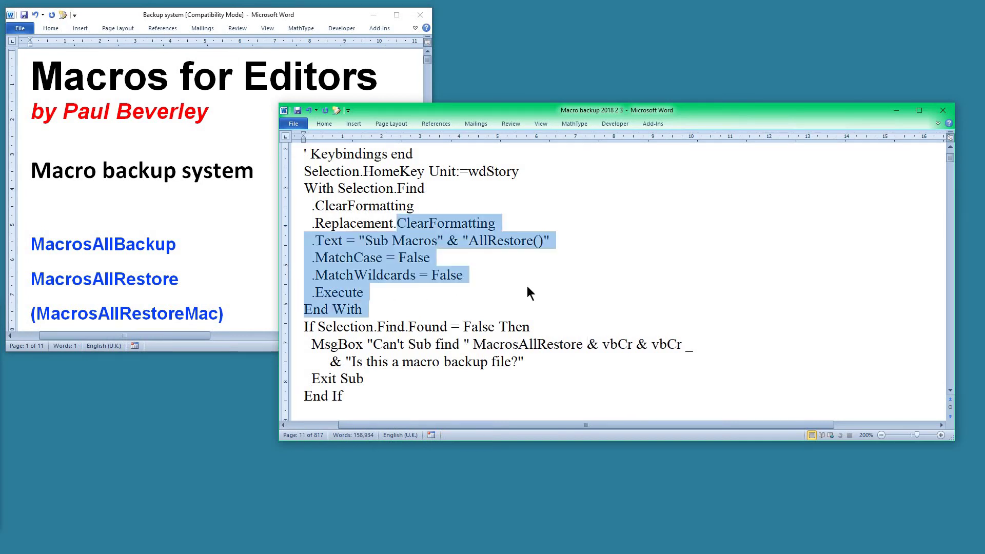
click(527, 278)
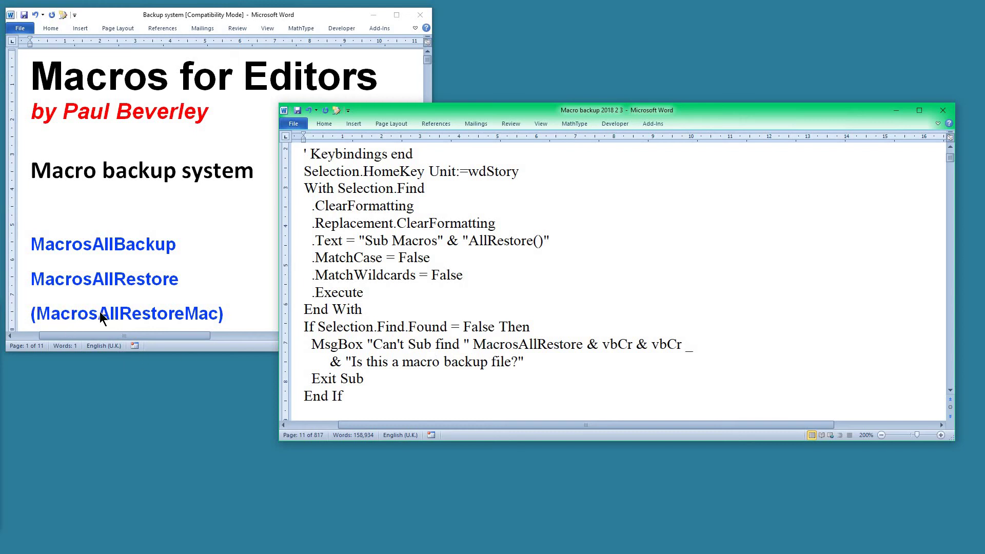
Step: Select the F in ClearFormatting in the macro backup document
click(152, 314)
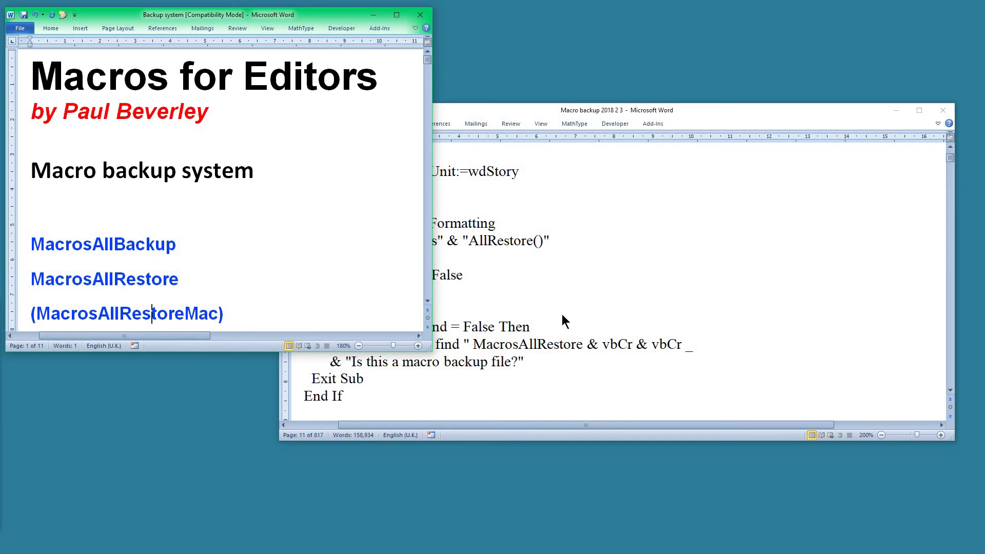
click(611, 111)
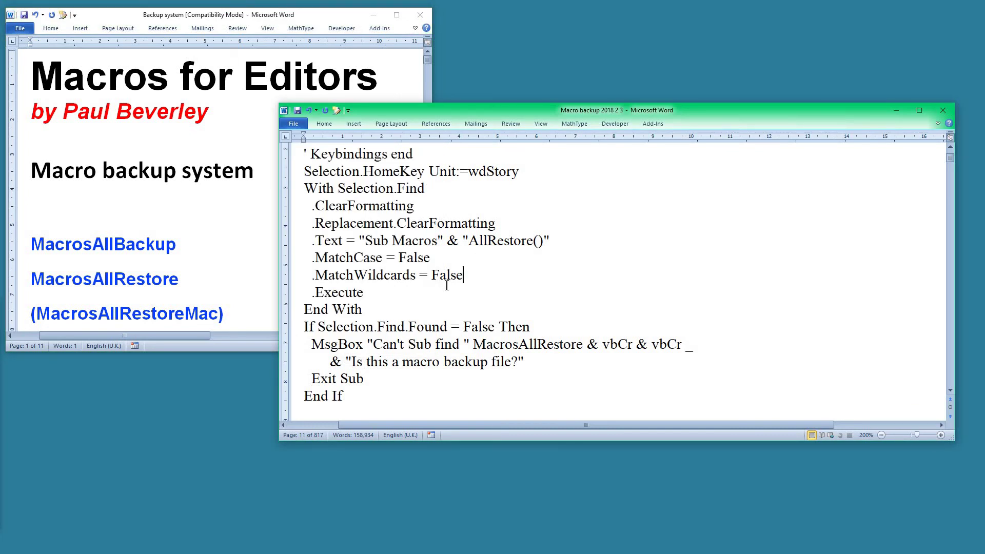
click(402, 274)
drag(430, 222, 437, 223)
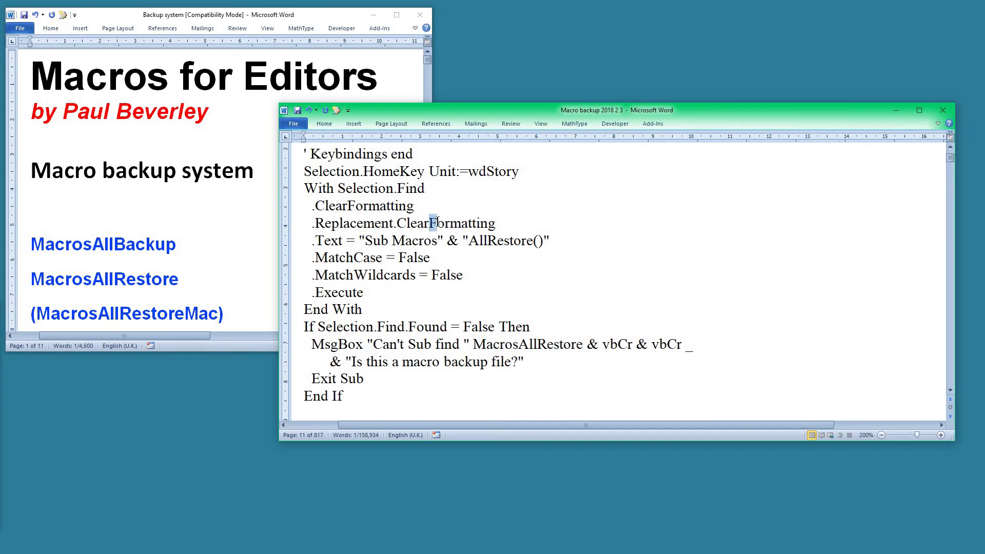
Step: Open the Symbol chart on the selected F with Alt+N,U,M, move to v, and enlarge it
key(alt+n)
key(u)
key(m)
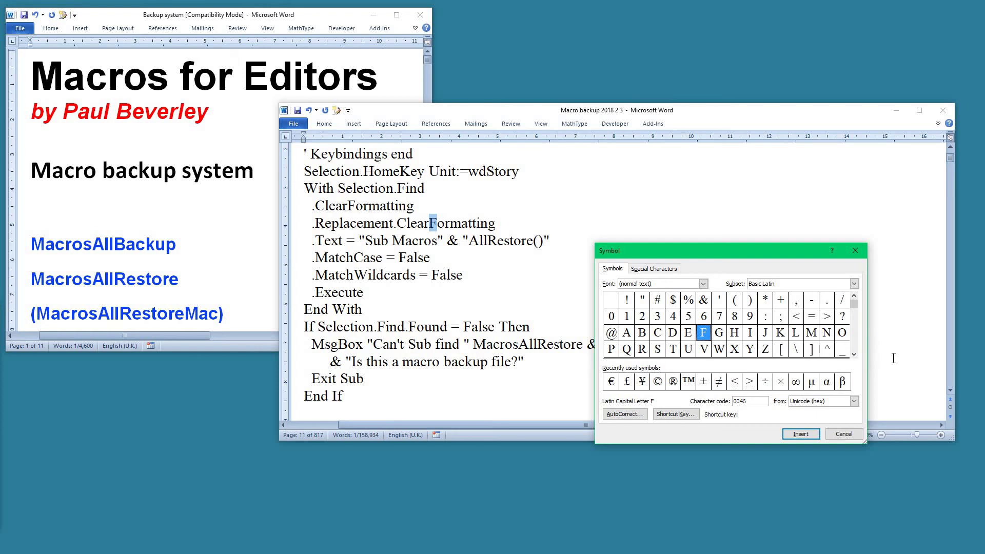
click(855, 354)
click(854, 354)
click(855, 354)
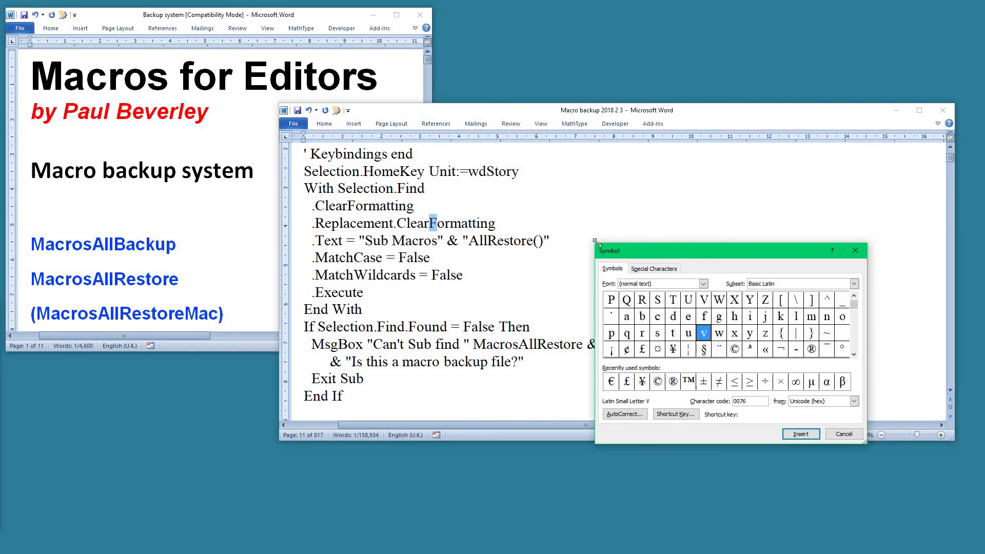
drag(398, 146, 12, 27)
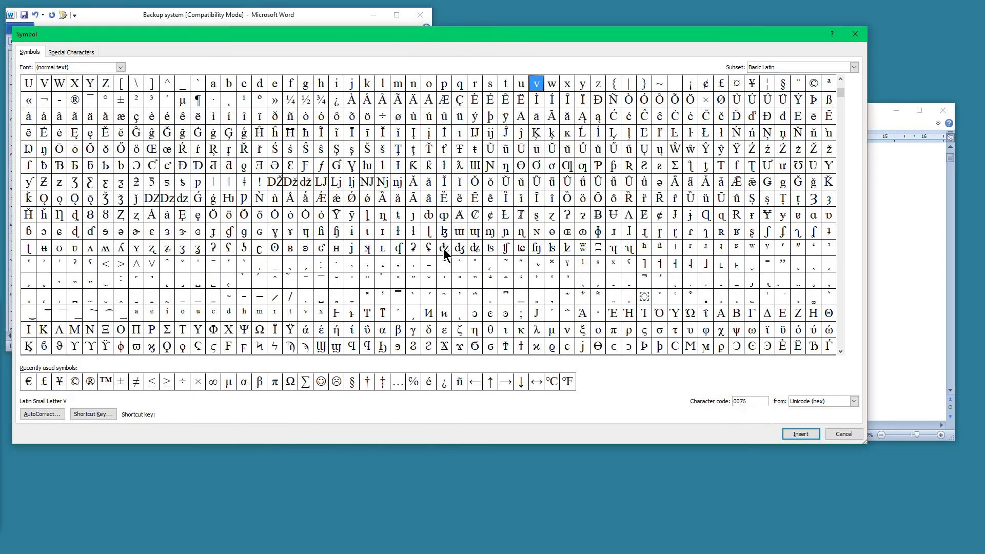